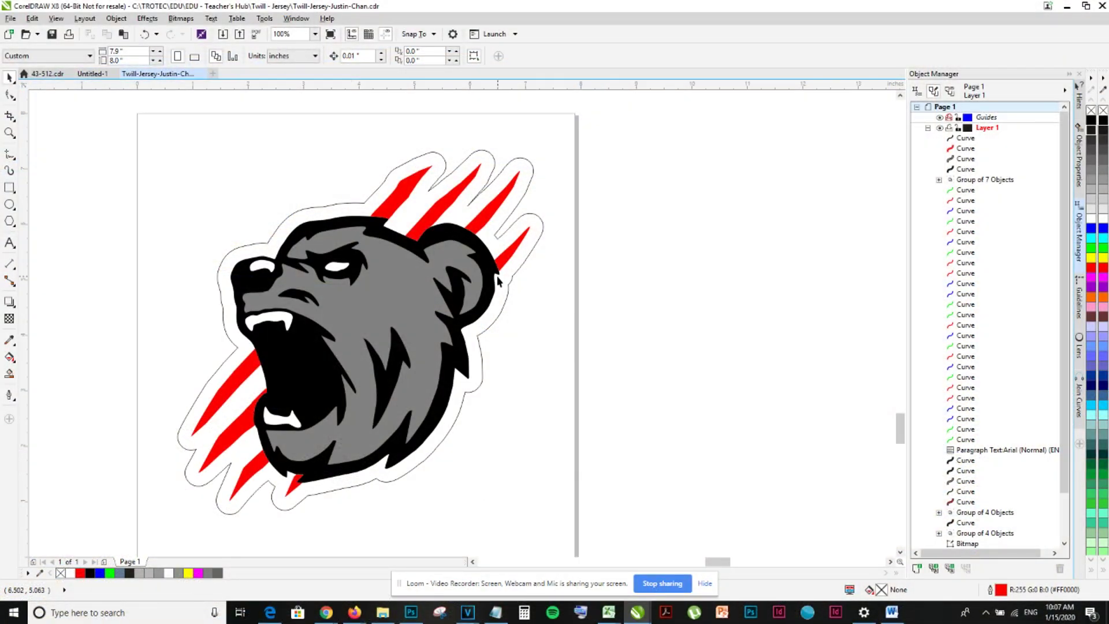
# - Strip the black fill from the bear head with No Fill, keeping only its outline
pyautogui.moveTo(496, 275); pyautogui.dragTo(678, 252)
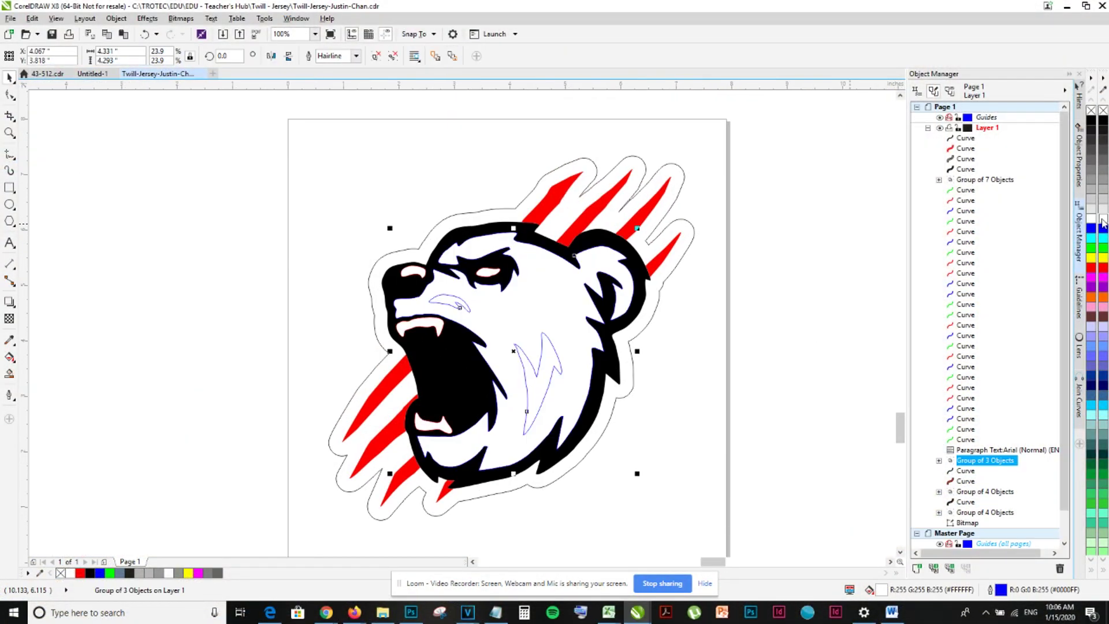
pyautogui.click(1101, 111)
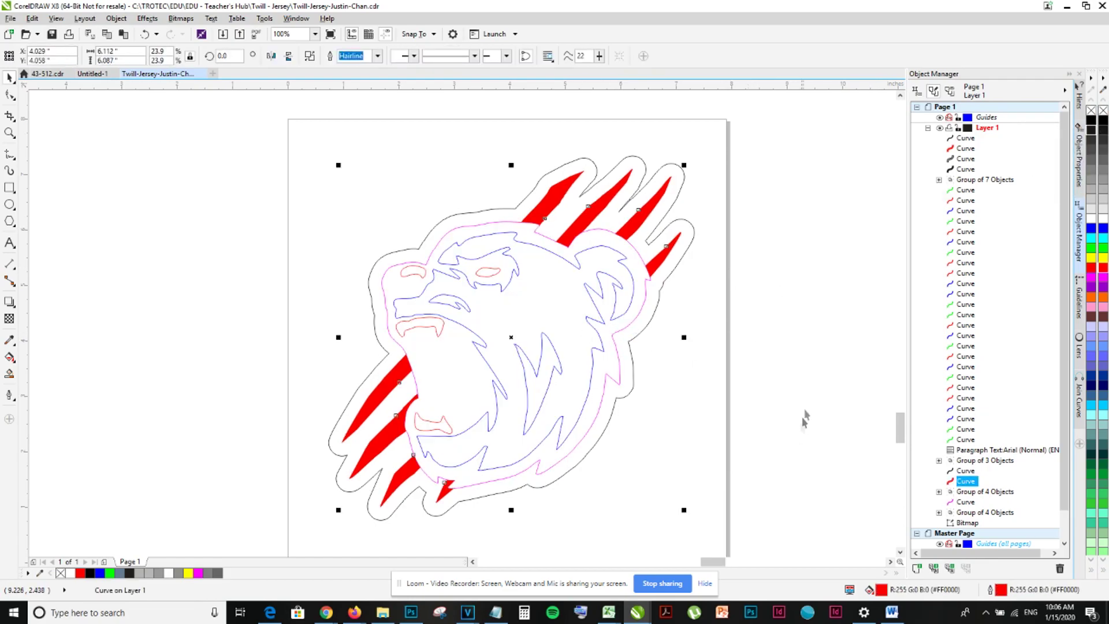